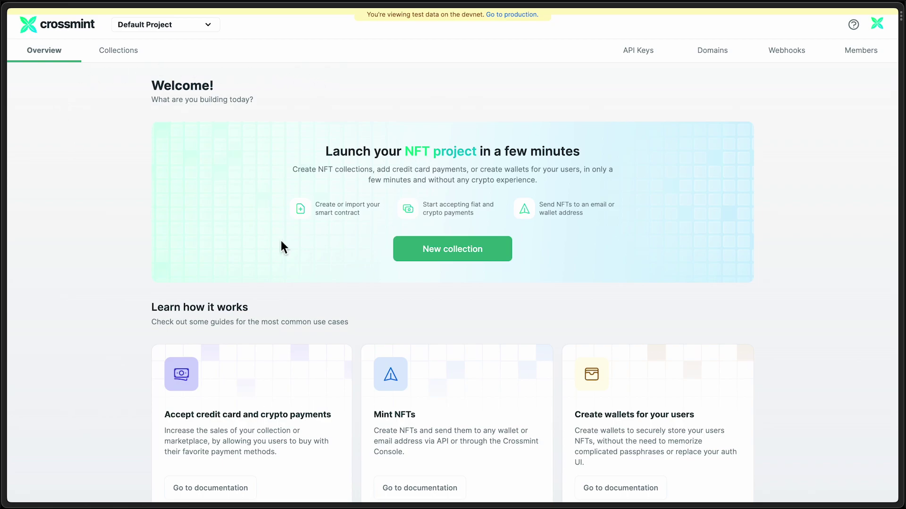
- Start a new collection named Ninja NFT DEMO and upload the hooded ninja image
left_click(461, 247)
left_click(302, 192)
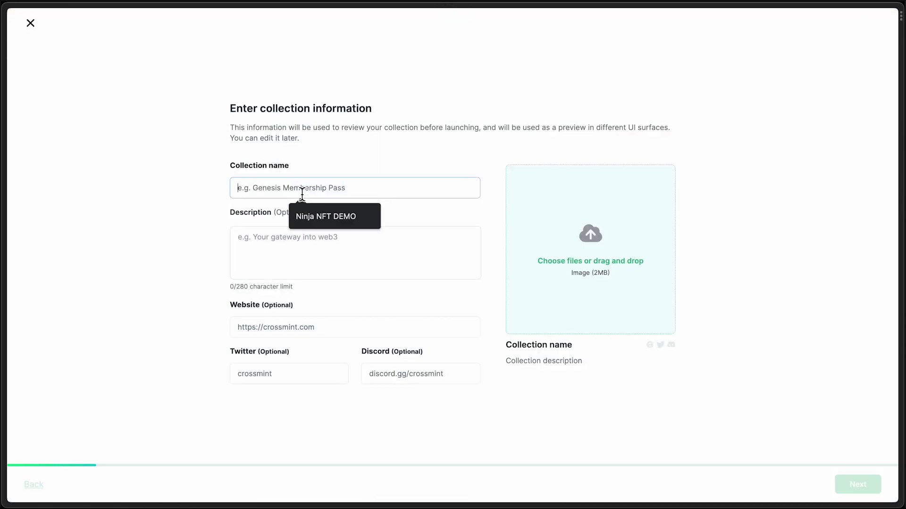
left_click(330, 216)
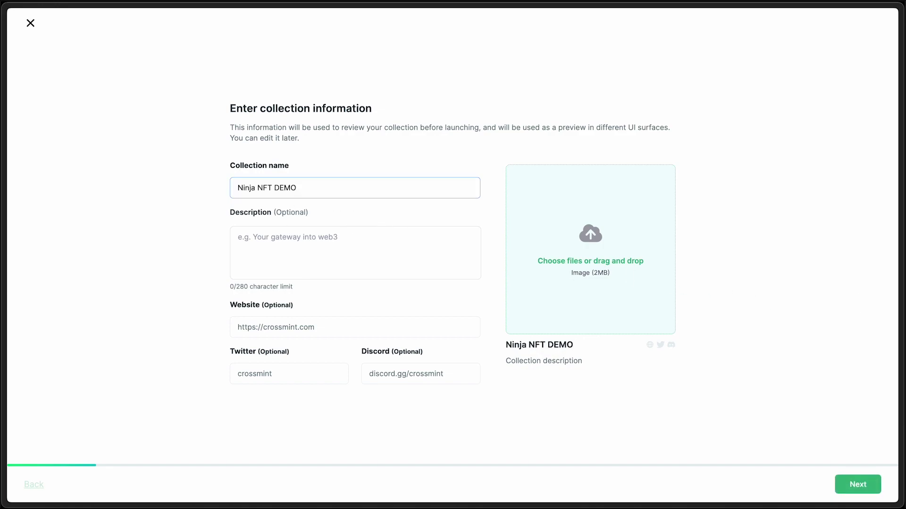
left_click_drag(903, 254, 596, 245)
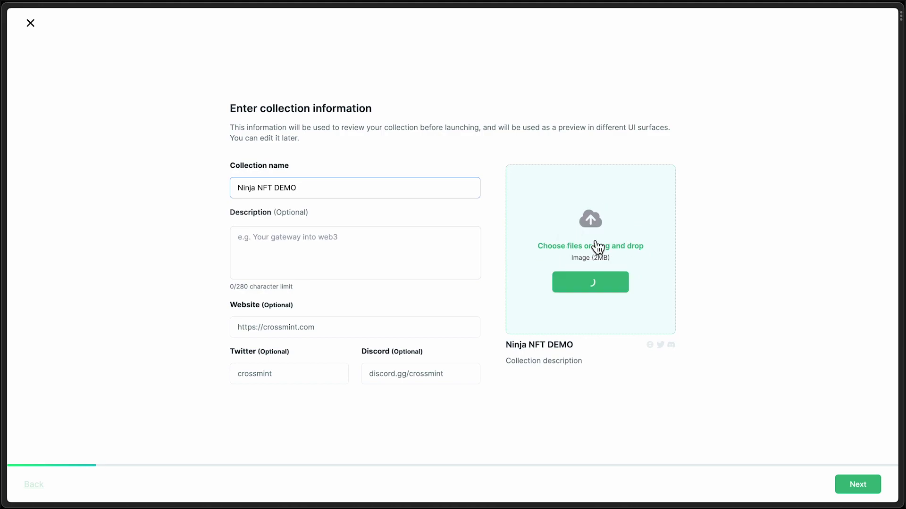
- Describe the collection as 'Another NFT Demo'
left_click(330, 244)
type("Another ")
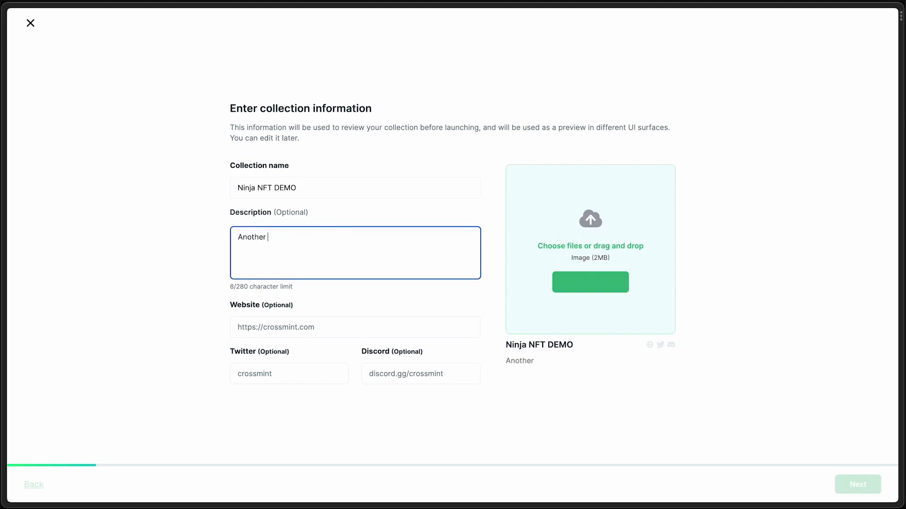
type("NFT Demo")
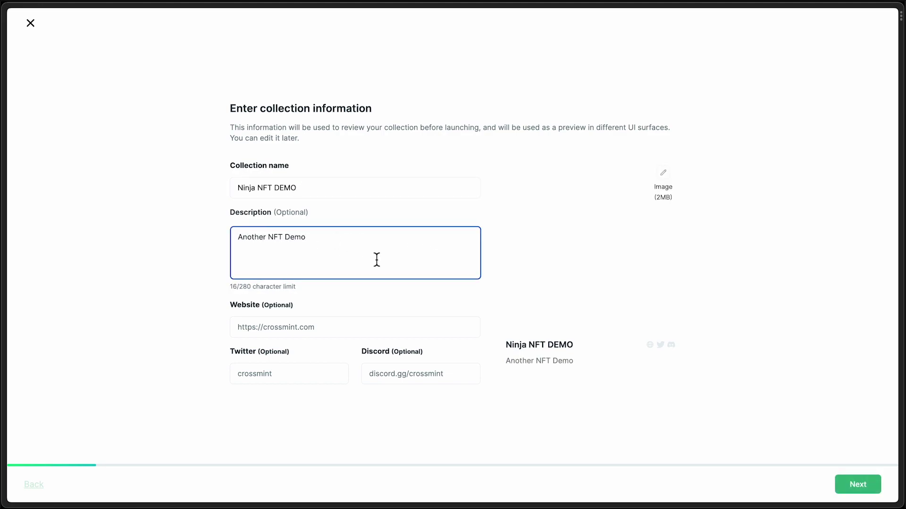
left_click(312, 330)
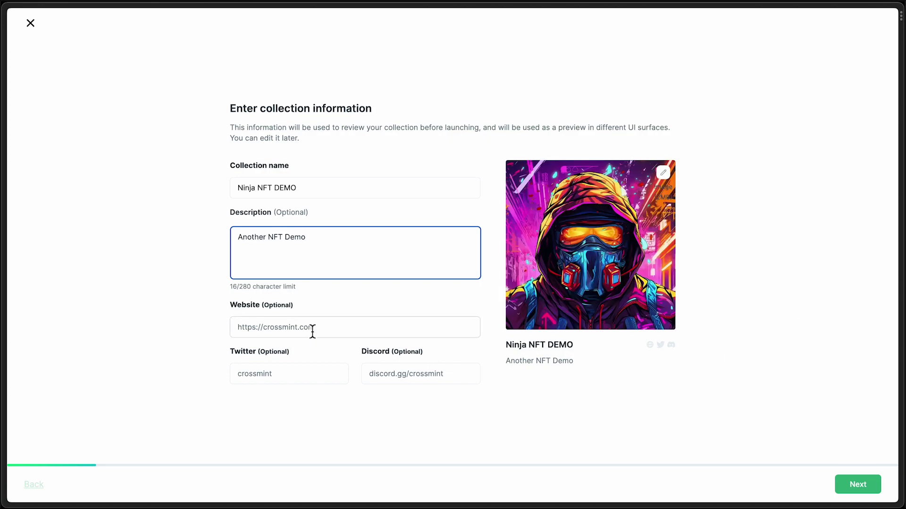
- Choose a newly deployed contract on Polygon and advance to the Payment settings step
left_click(868, 482)
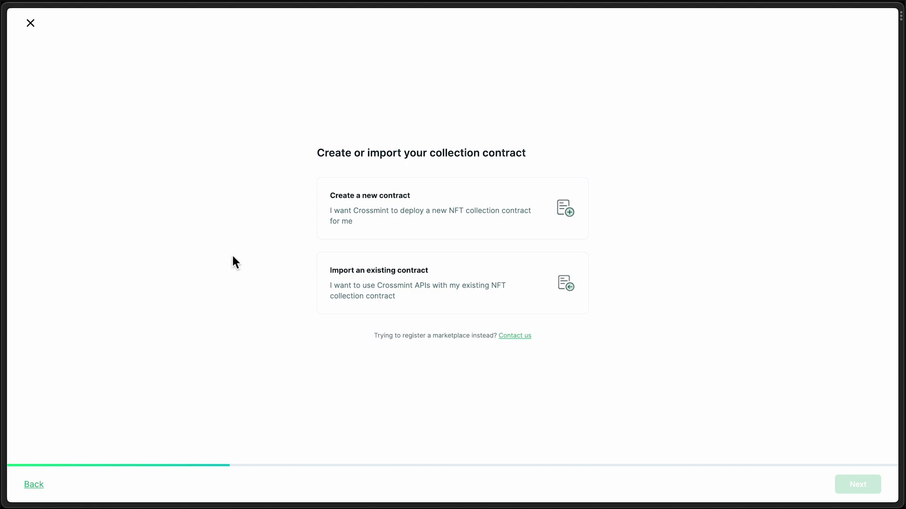
left_click(448, 233)
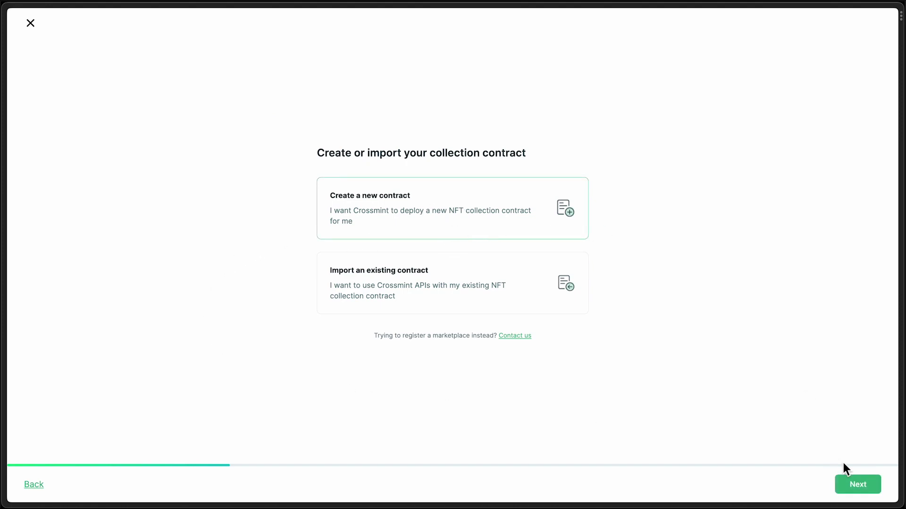
left_click(861, 484)
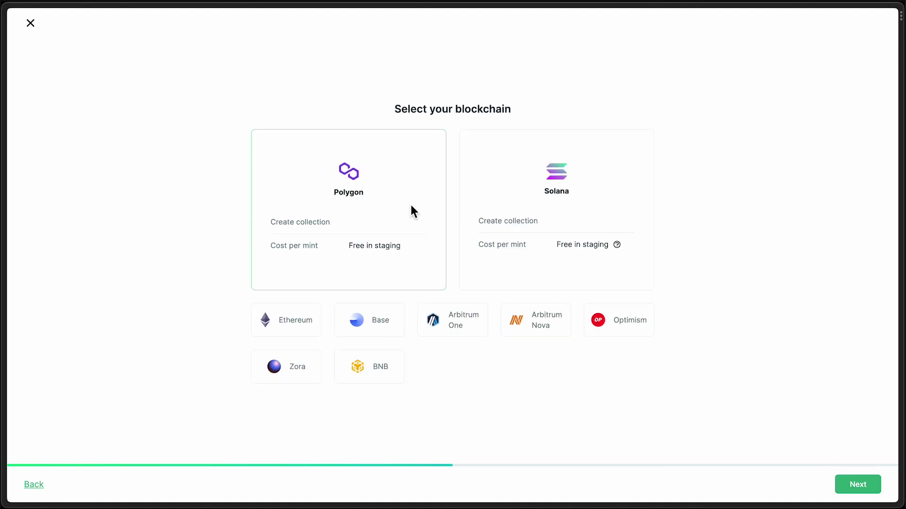
left_click(858, 485)
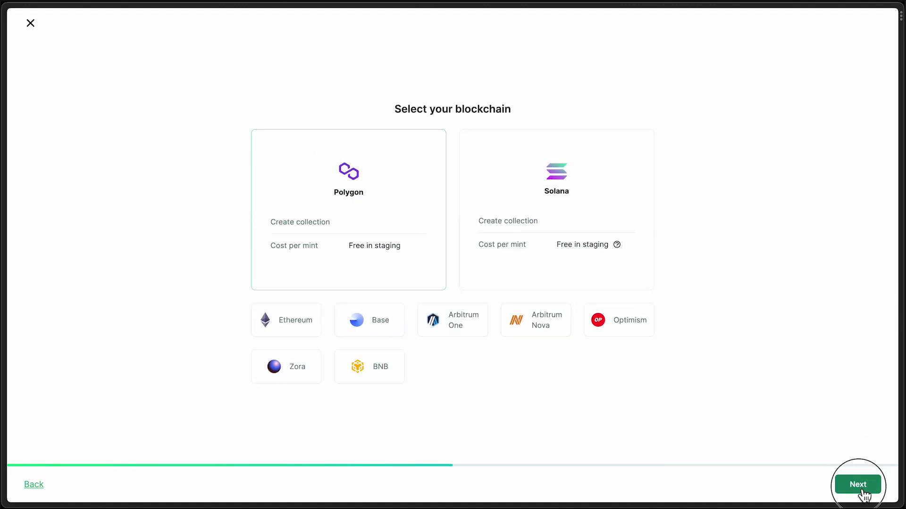
- Set the NFT price to 0.0001 MATIC
left_click(392, 234)
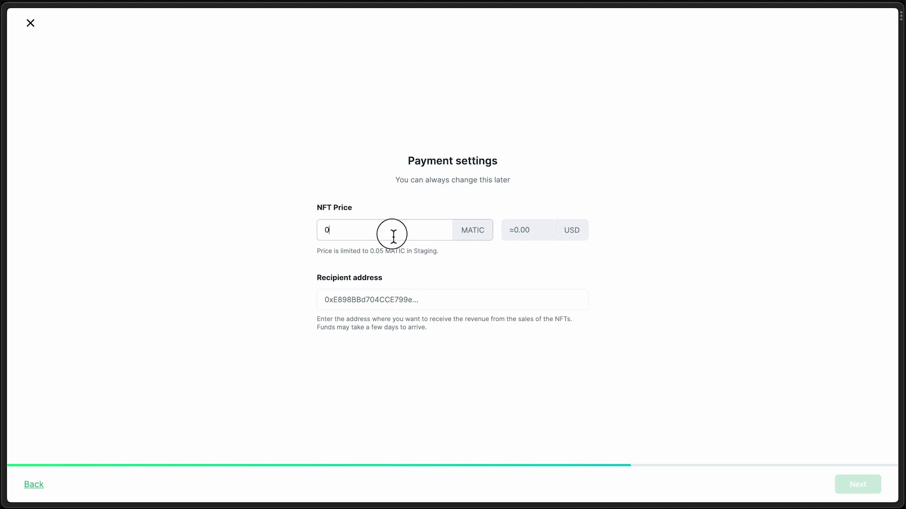
type(".0001")
- Paste the revenue wallet address into the Recipient address field
left_click(445, 304)
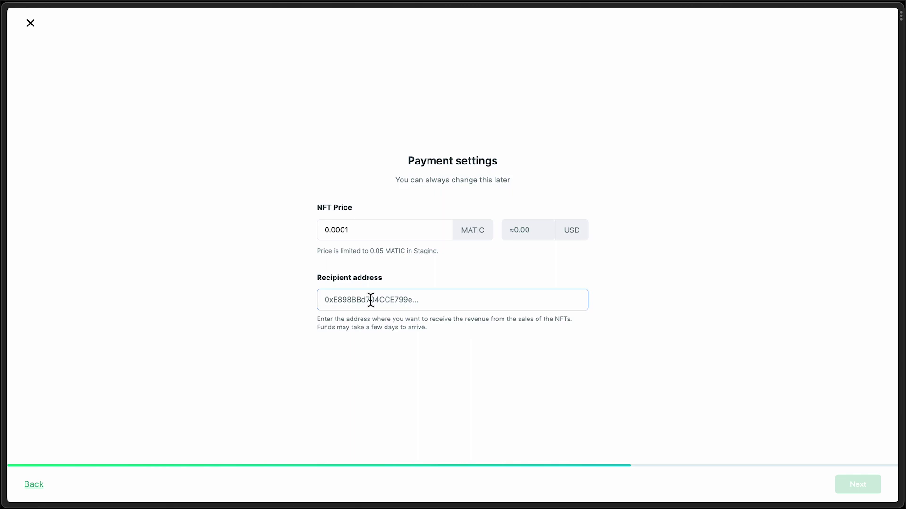
type("0x6C3b3225759Cbda68F96378A9F0277B4374f9F06")
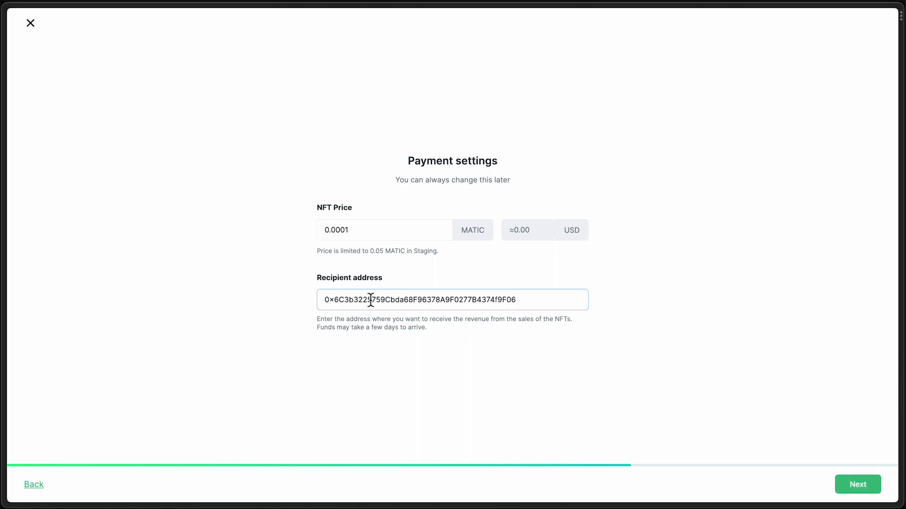
left_click(632, 295)
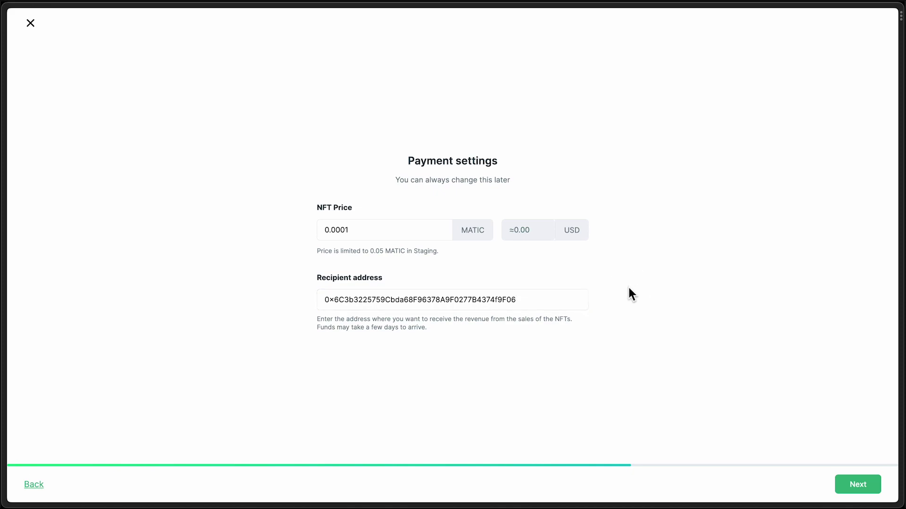
- Accept the content policy on the review step and deploy the Ninja NFT DEMO contract
left_click(858, 487)
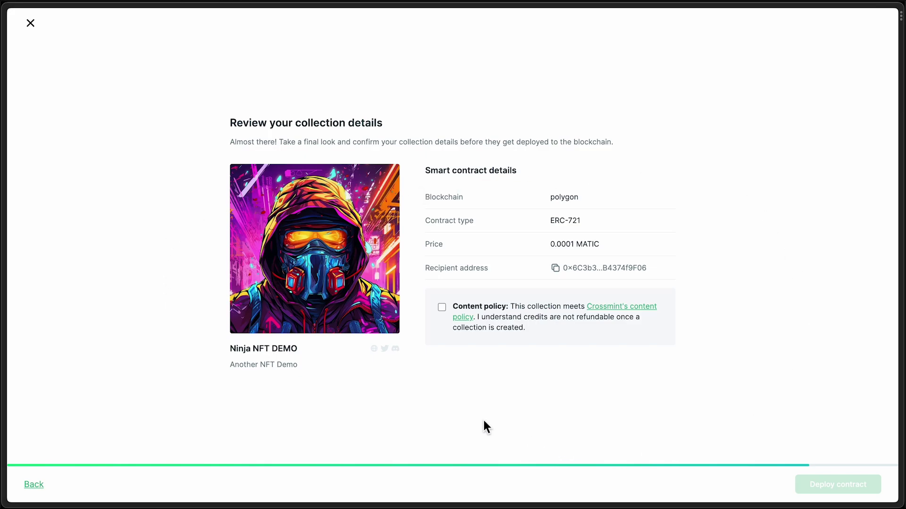
left_click(442, 307)
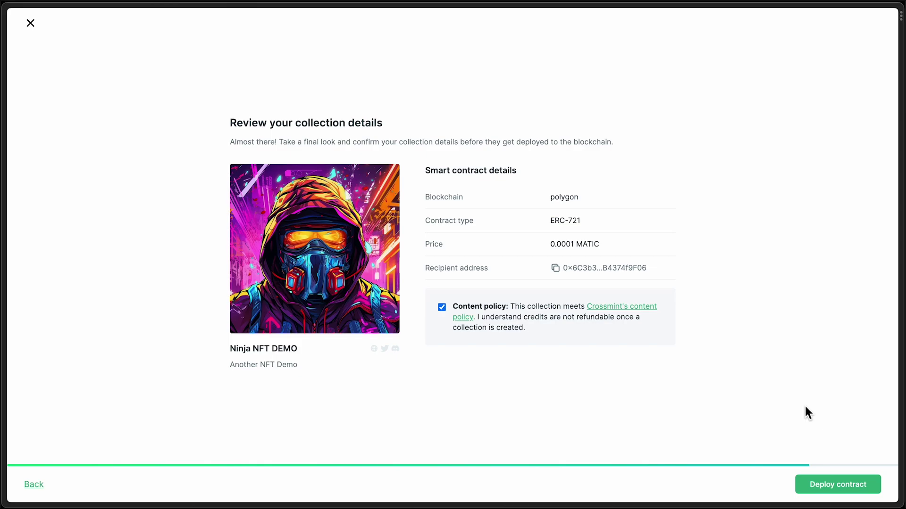
left_click(873, 487)
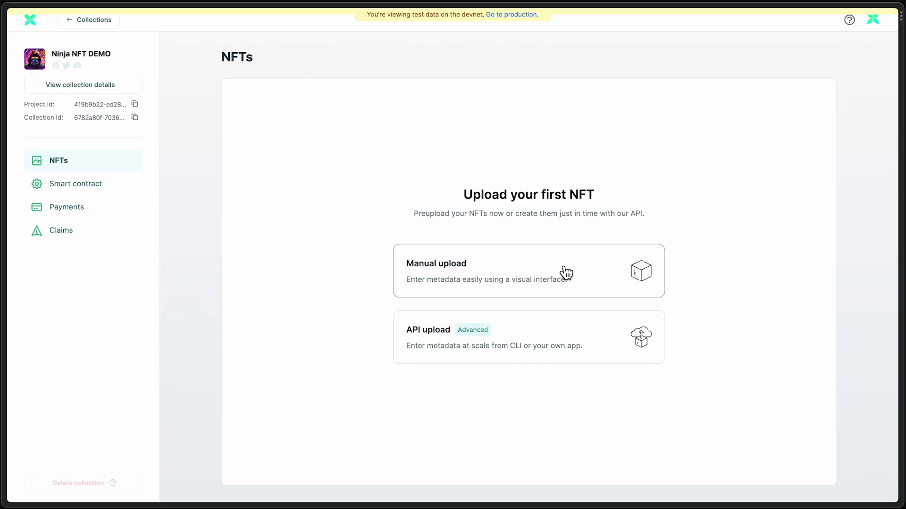
- Add an NFT manually named Ninja NFT with a supply of 111
left_click(588, 261)
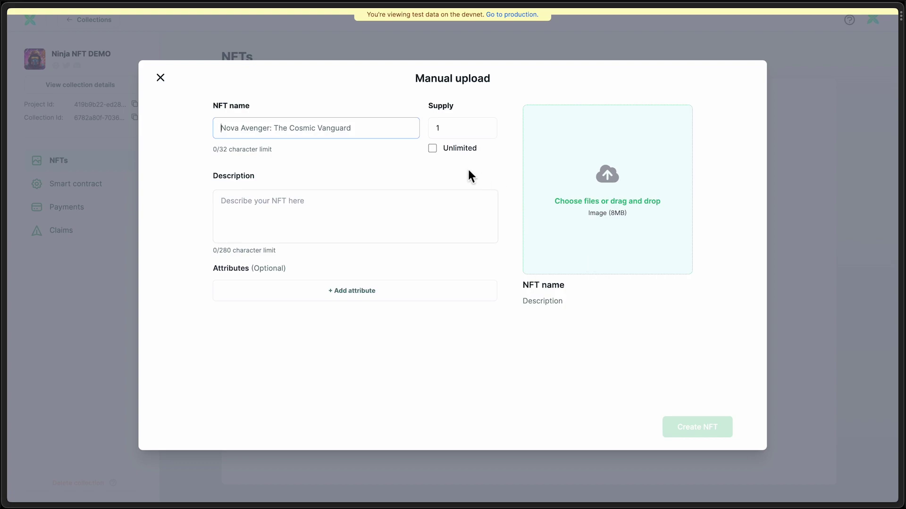
type("Nninj")
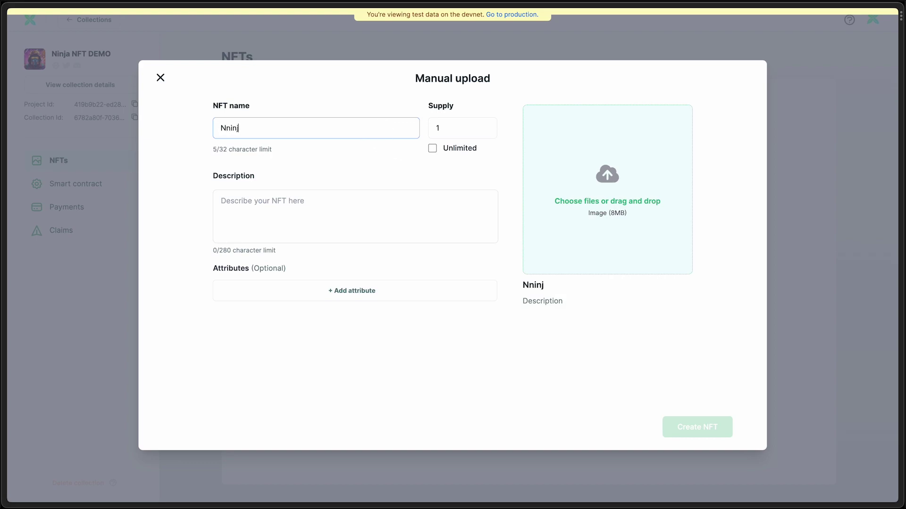
key("ctrl+a")
type("Ninja NFT")
left_click(467, 138)
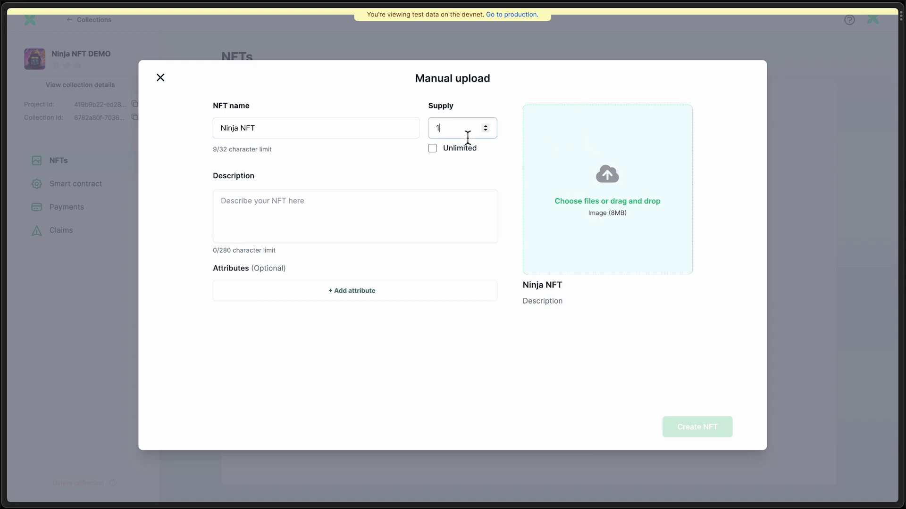
type("11")
- Attach the ninja image and description 'This is a description', then create the NFT
key("super+Tab")
key("super+Tab")
key("super+Tab")
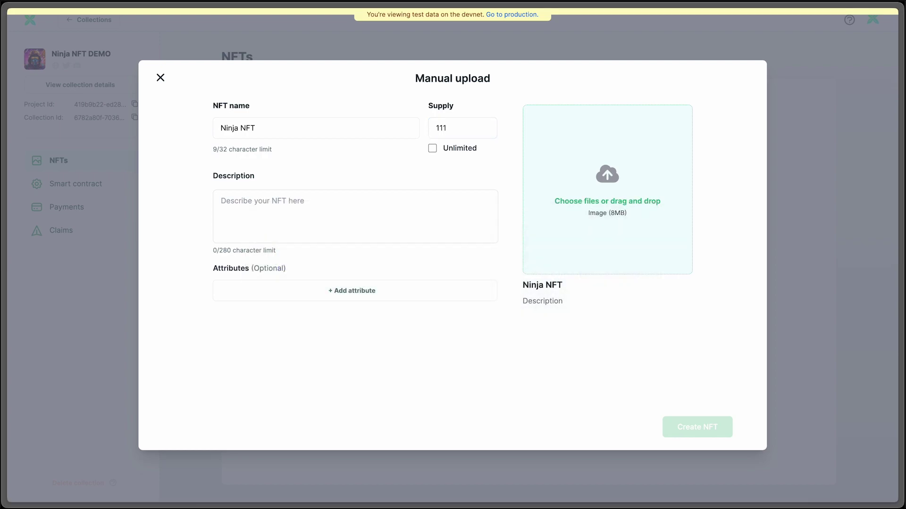
left_click_drag(900, 262, 605, 197)
left_click(380, 209)
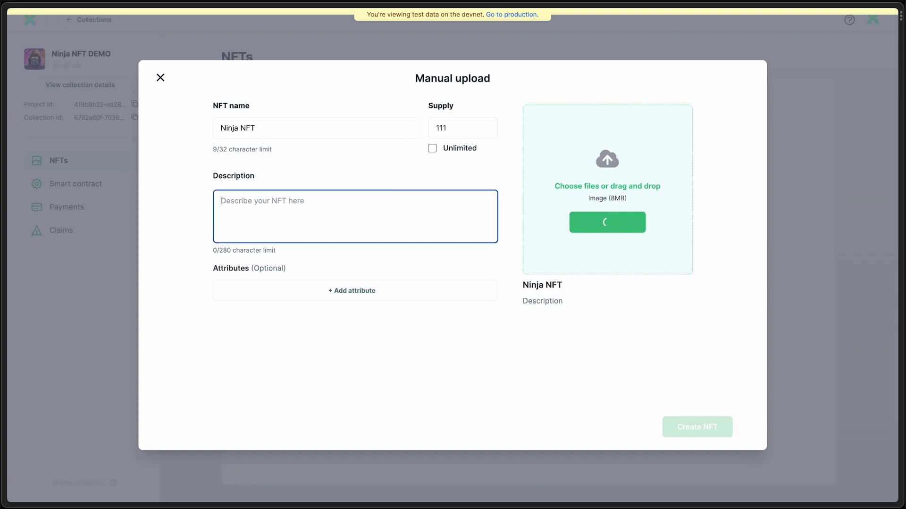
type("This is a description")
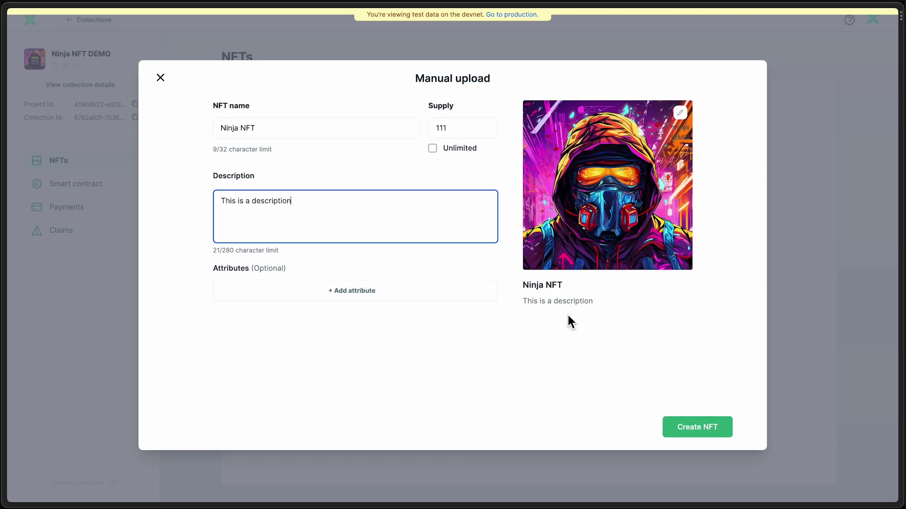
left_click(699, 431)
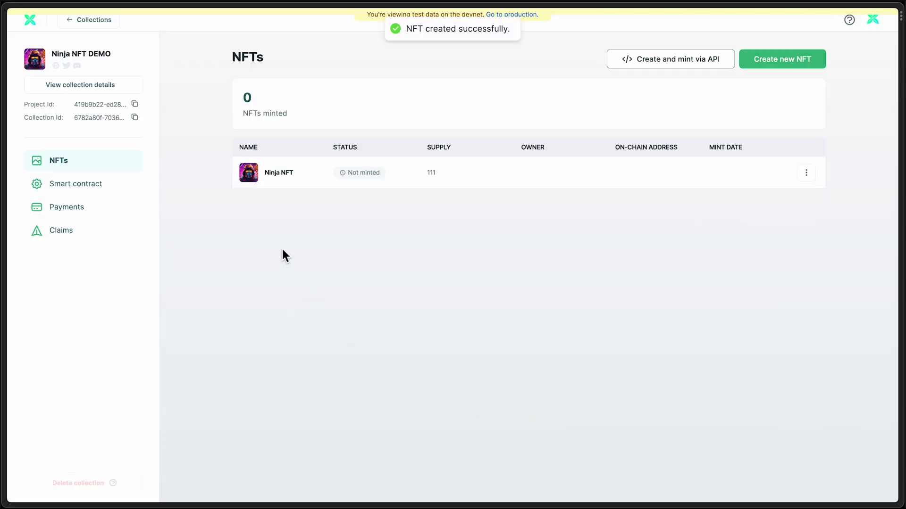
- Mint the Ninja NFT with Mint & send, delivering it to the recipient's e-mail address
double_click(435, 171)
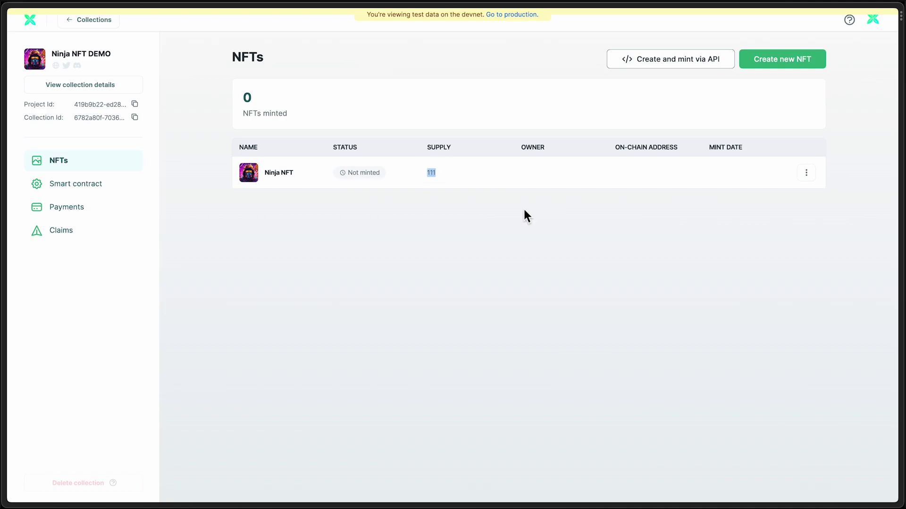
left_click(92, 163)
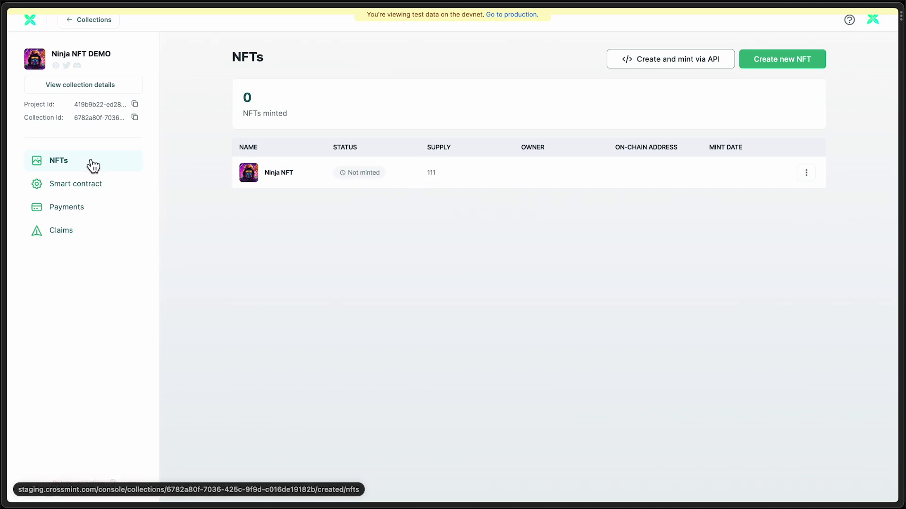
left_click(819, 179)
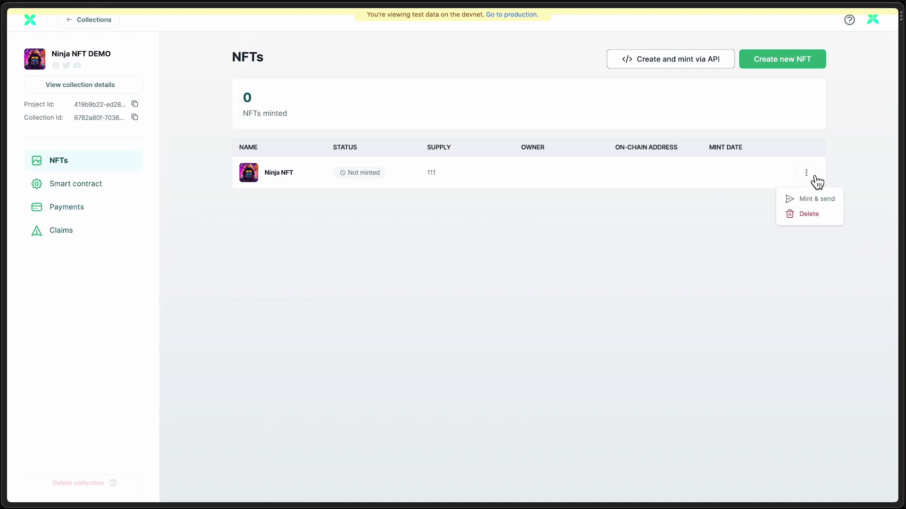
left_click(833, 207)
left_click(452, 286)
left_click(477, 310)
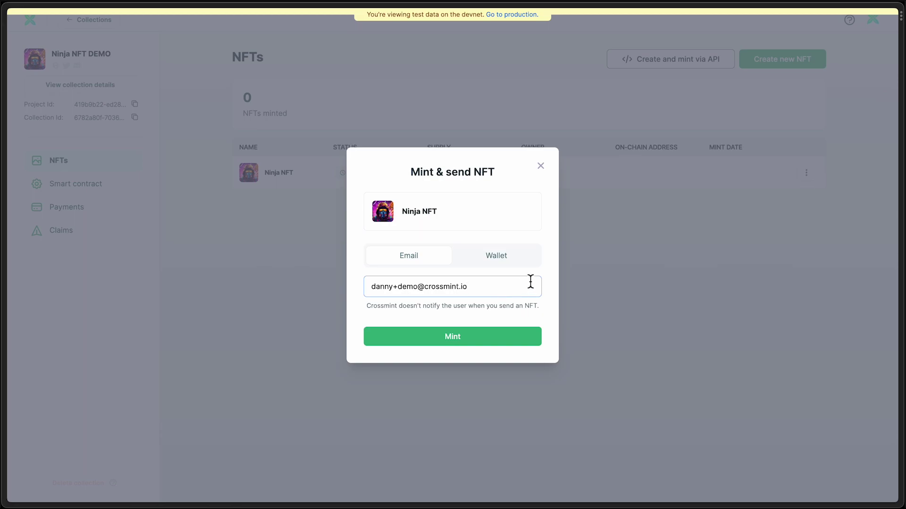
left_click(502, 261)
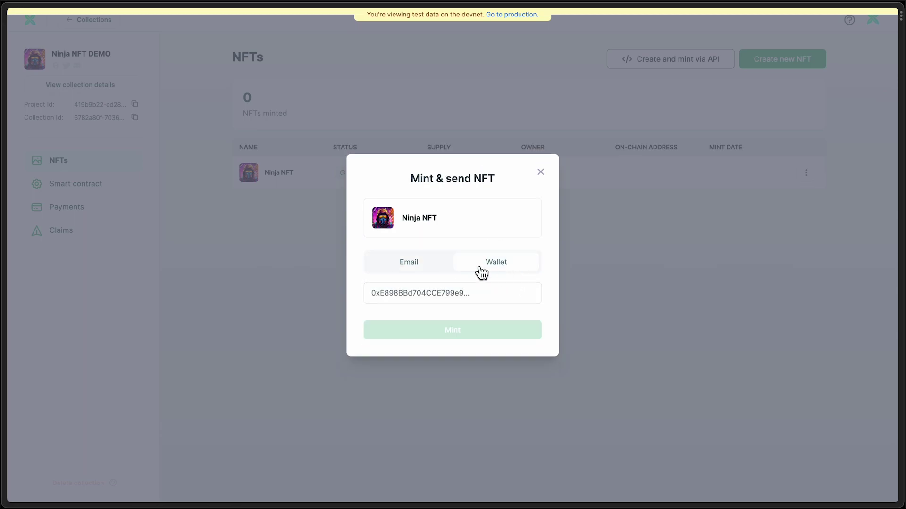
left_click(415, 267)
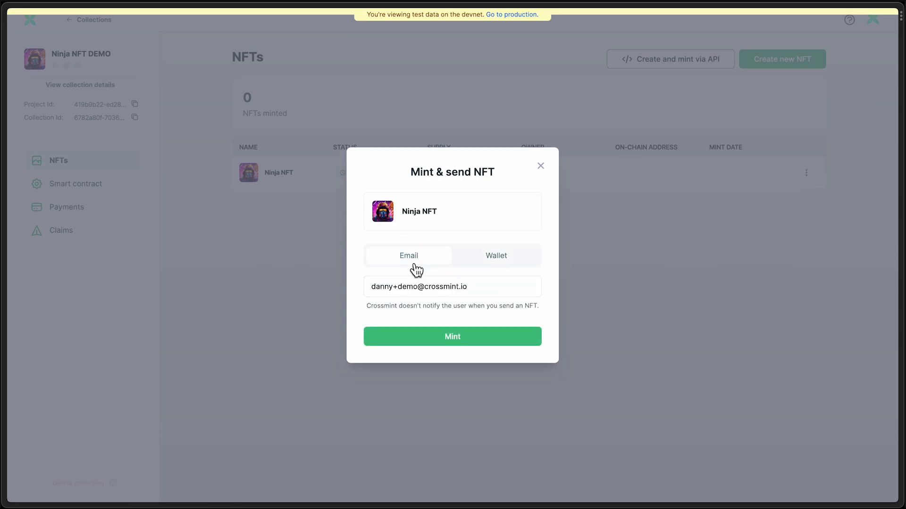
left_click(486, 350)
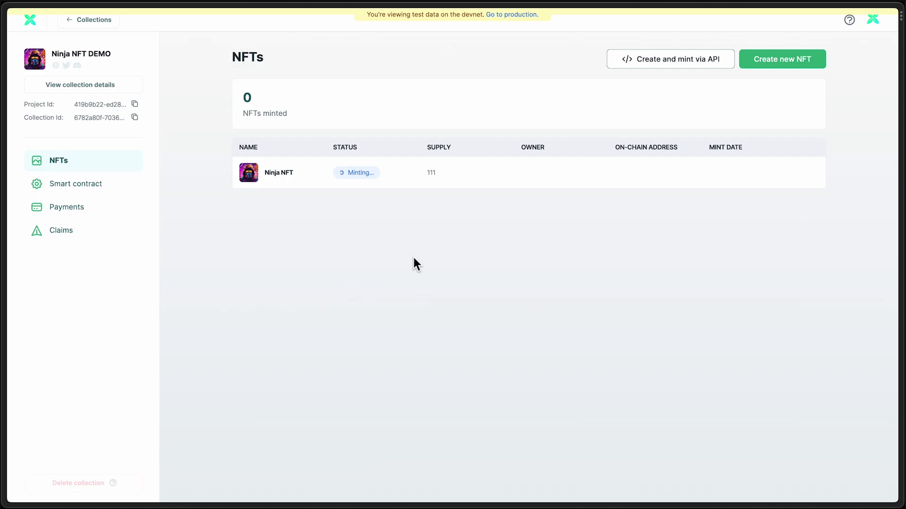
- Enable the no-code storefront under Payments with ETH, SOL and Credit Card, and save
left_click(96, 216)
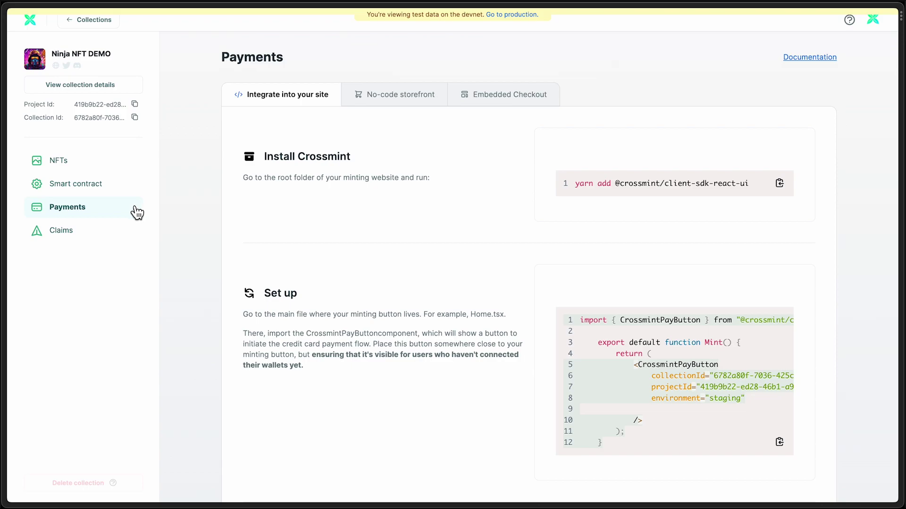
left_click(396, 104)
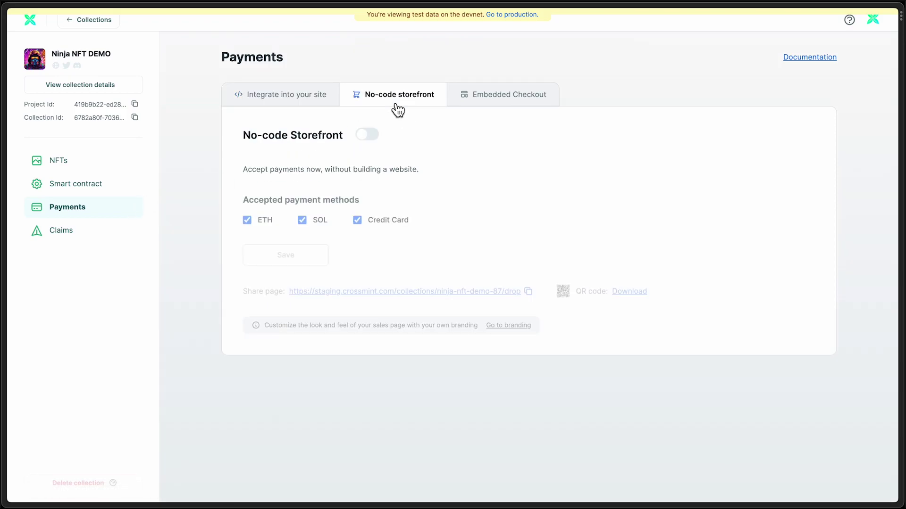
left_click(375, 138)
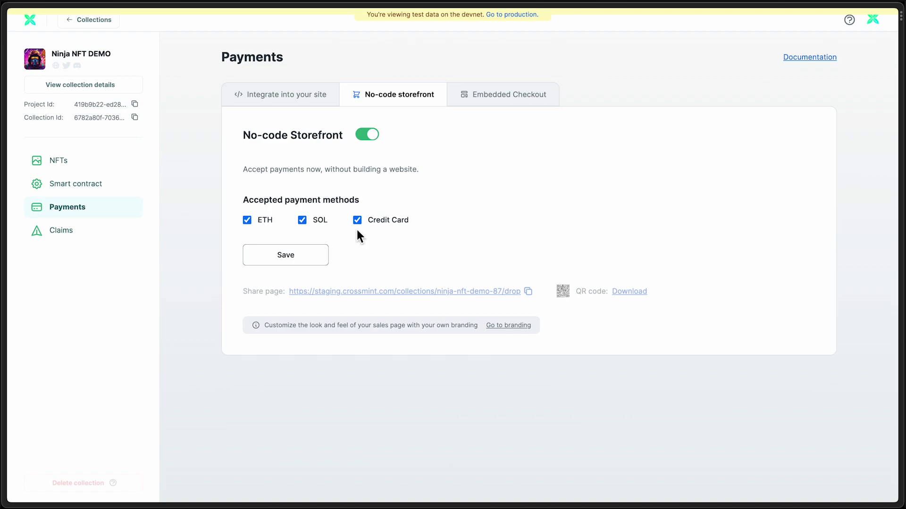
left_click(303, 259)
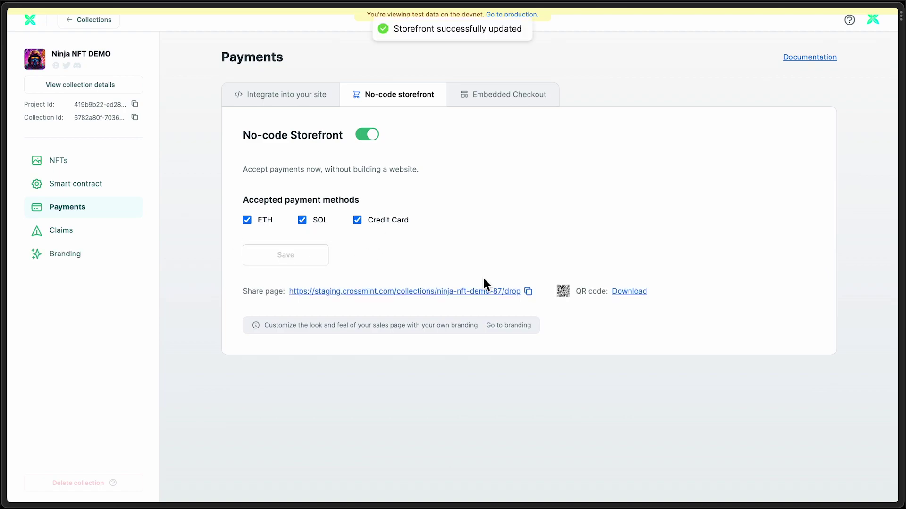
- Open the storefront share page, copy the test card number, and begin a credit-card purchase
left_click(495, 293)
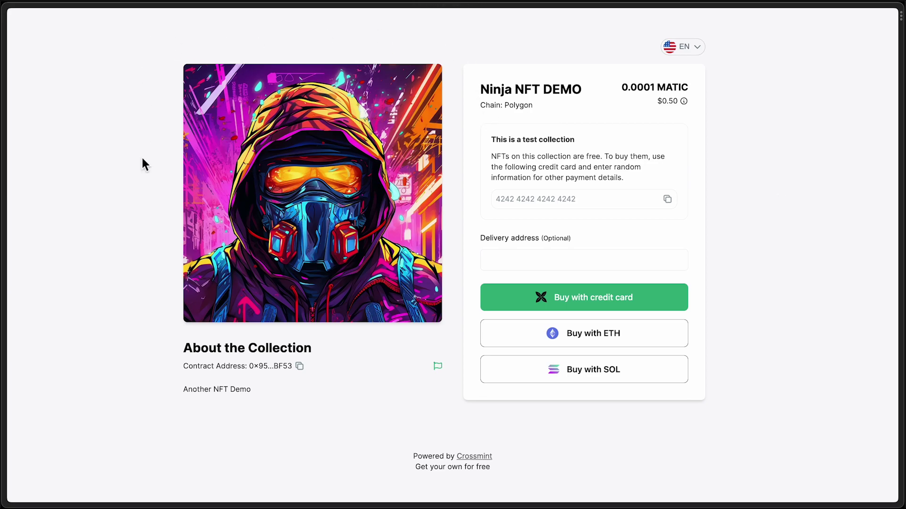
left_click(642, 207)
left_click(674, 301)
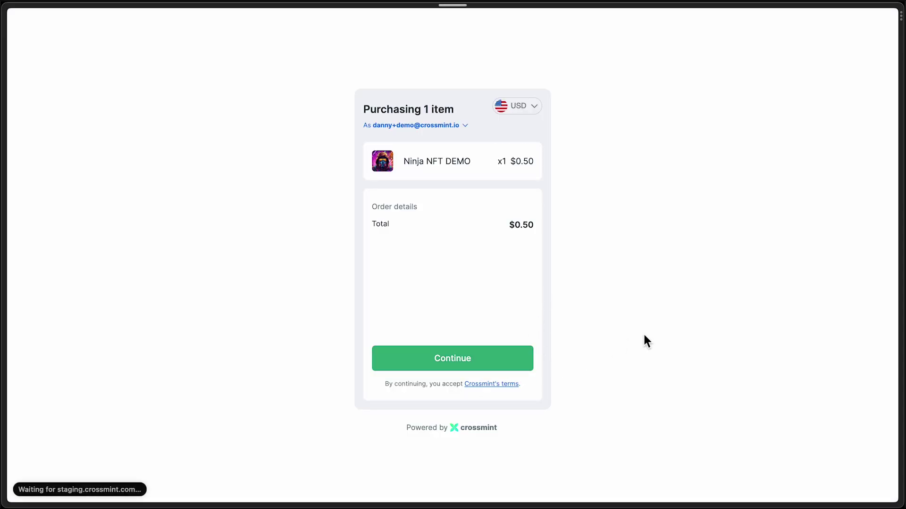
left_click(607, 159)
- Pay $0.50 with the saved test card, CVC 333 and ZIP code 33333
left_click(662, 192)
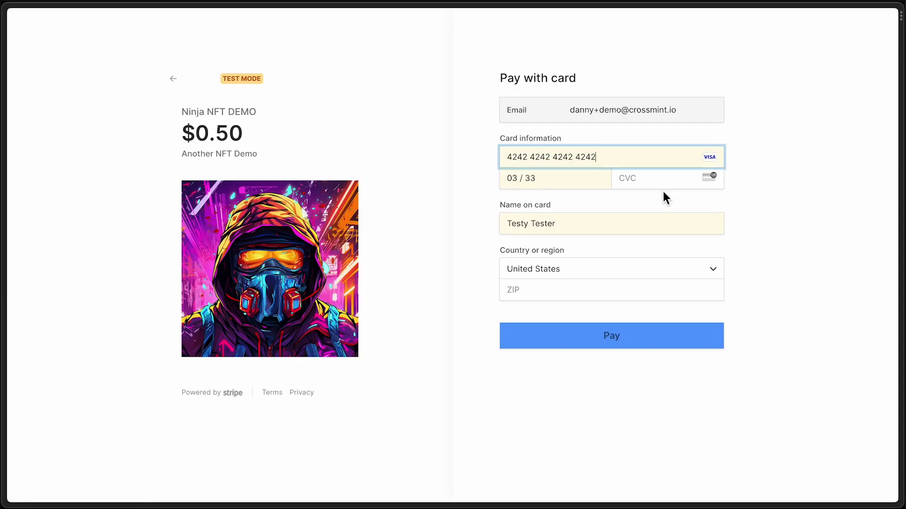
left_click(664, 182)
type("333")
left_click(582, 291)
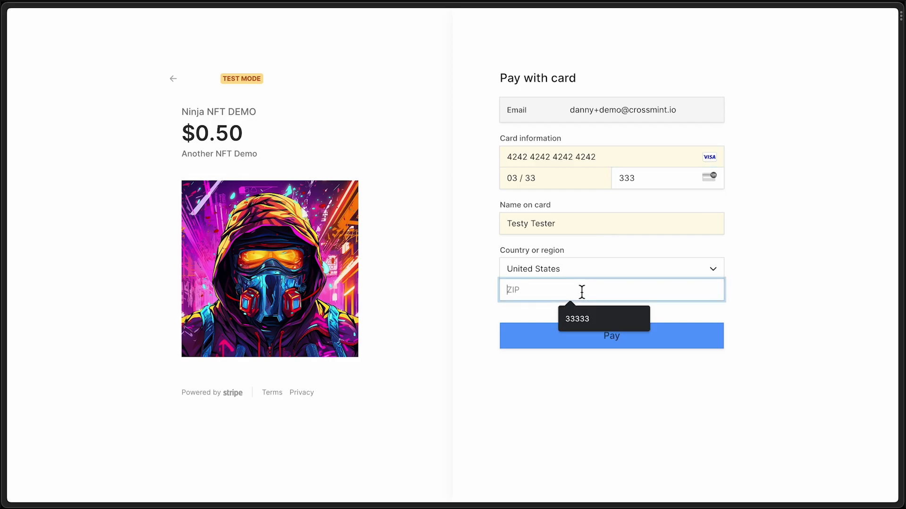
type("33333")
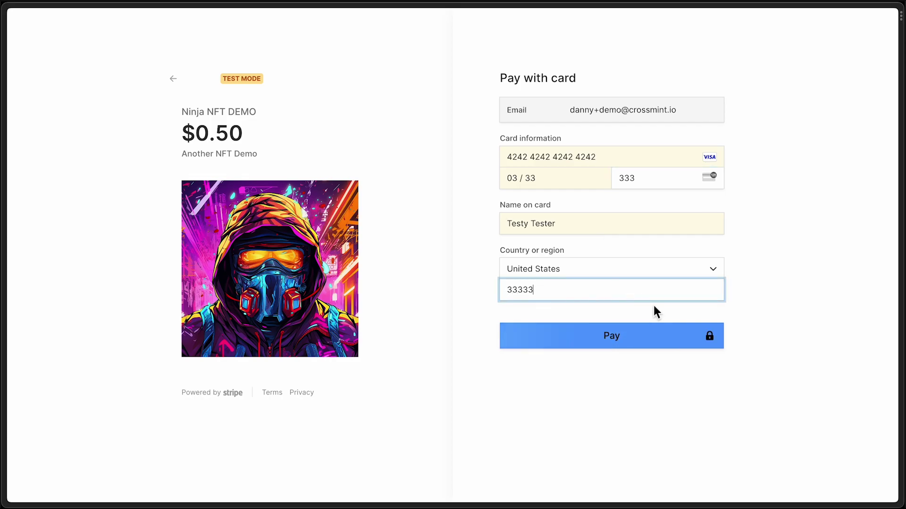
left_click(660, 336)
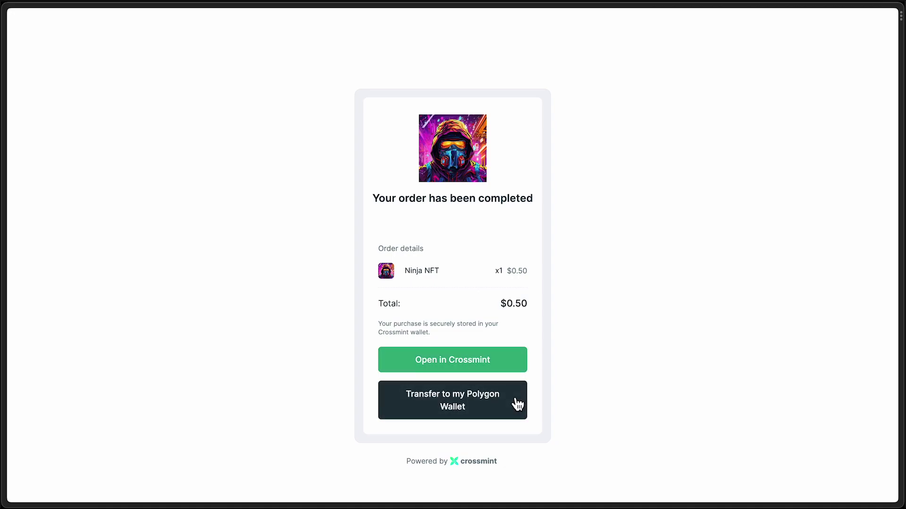
- Return to the console's NFTs page showing Ninja NFT 1 and 2 minted, 109 remaining
mouse_move(3, 40)
left_click(76, 209)
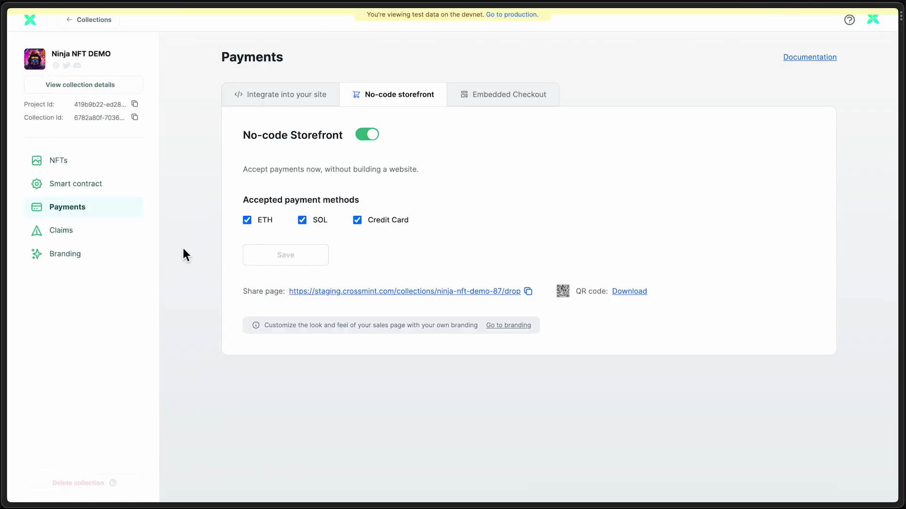
left_click(88, 163)
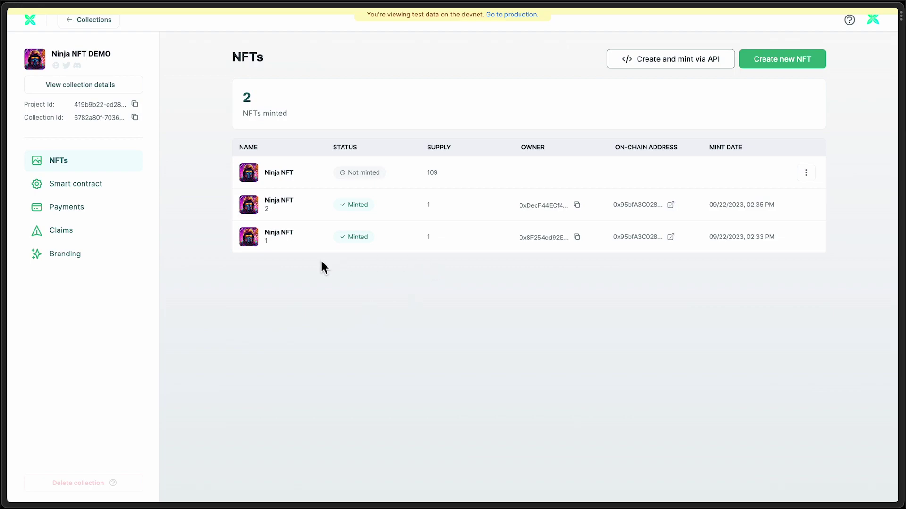
double_click(270, 243)
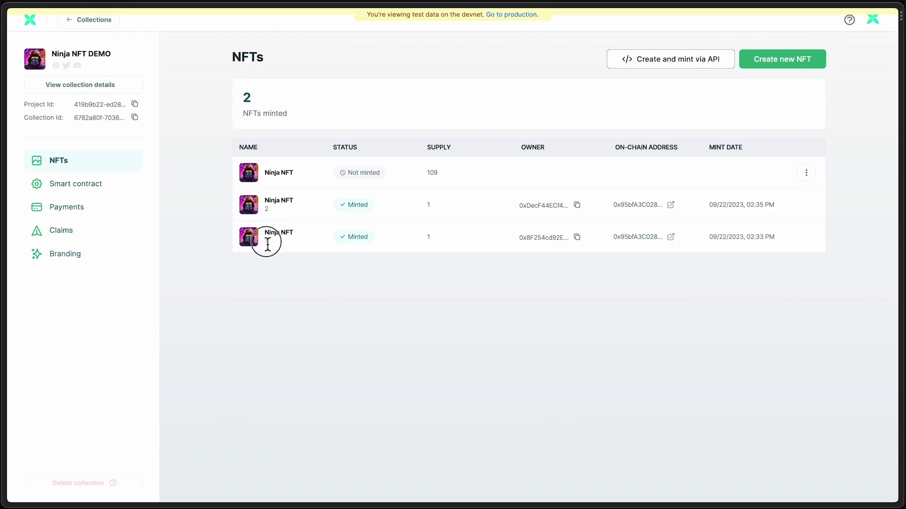
left_click(810, 178)
left_click(542, 340)
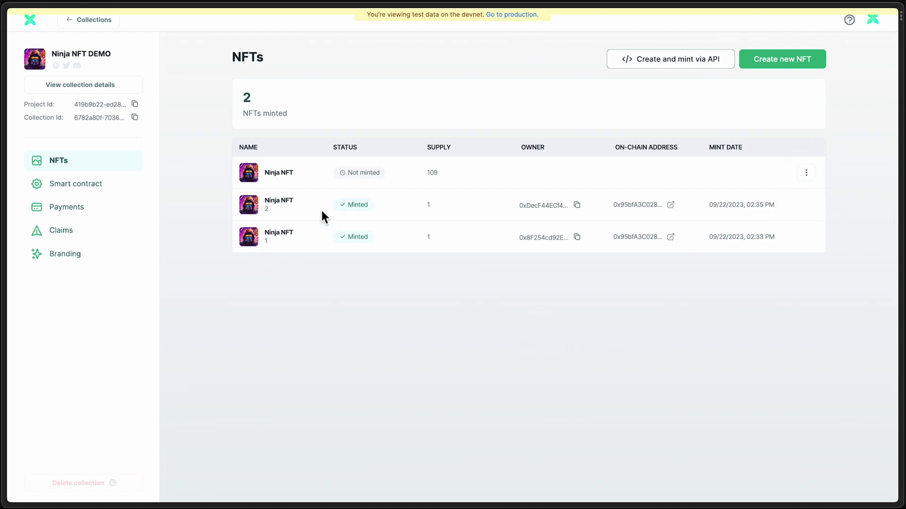